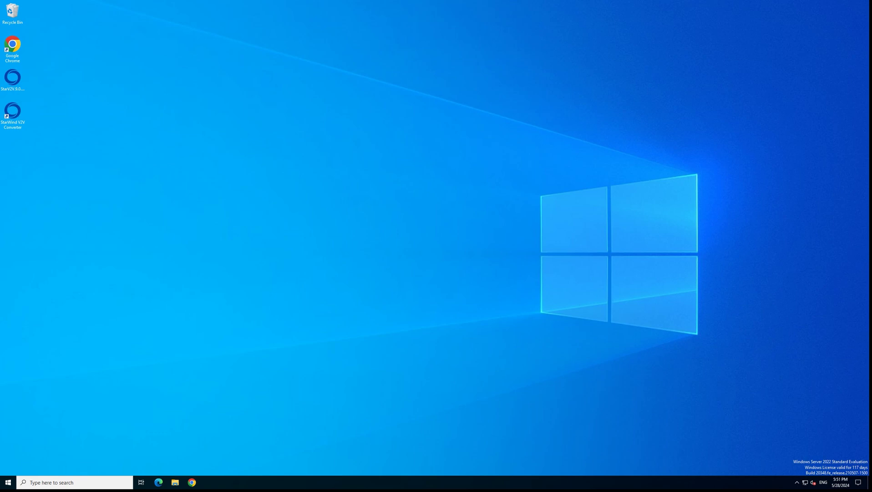
Step: Launch Hyper-V Manager by searching 'hyper' in Windows search
left_click(51, 482)
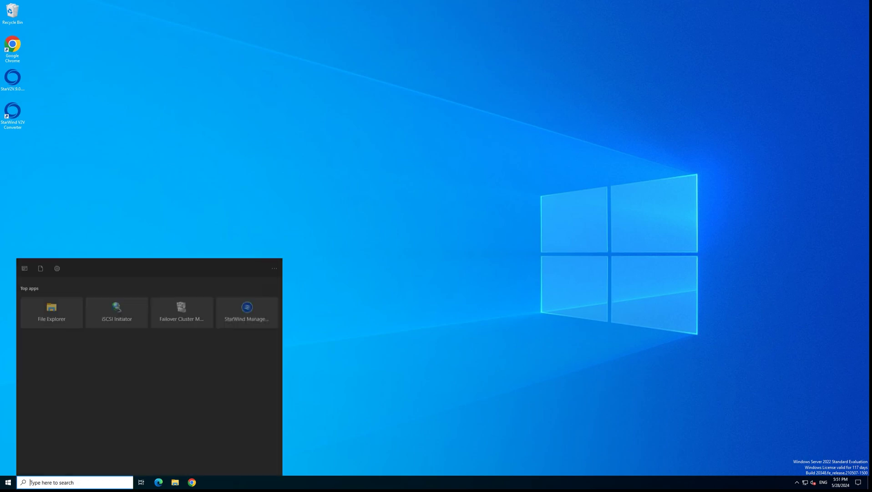
type("hyper")
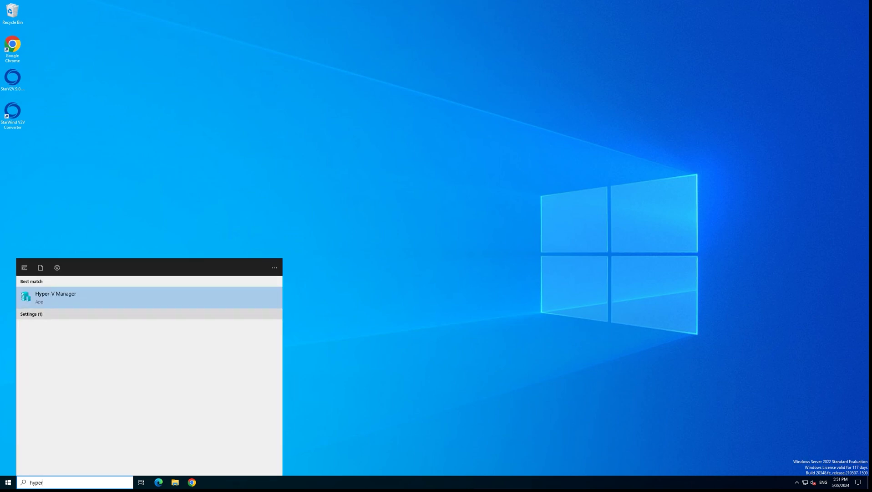
key("Return")
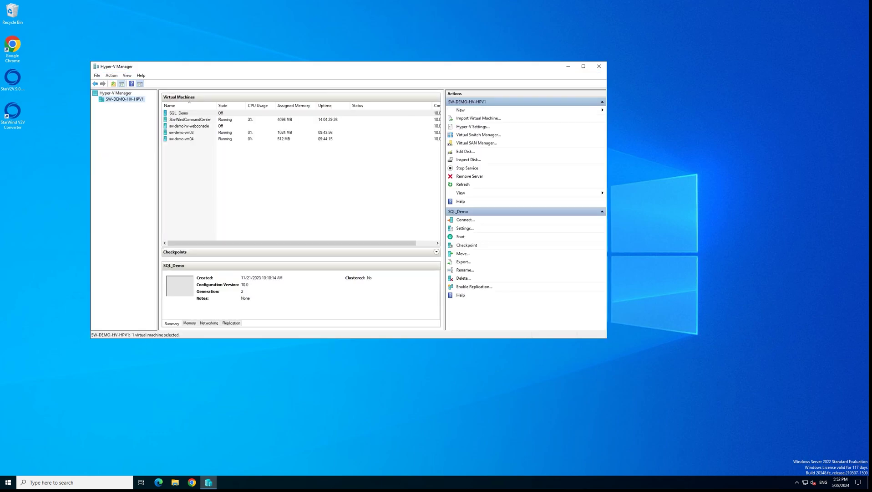
Step: Review sw-demo-vm03's checkpoint settings, set to Production checkpoints, then close the settings window
left_click(182, 132)
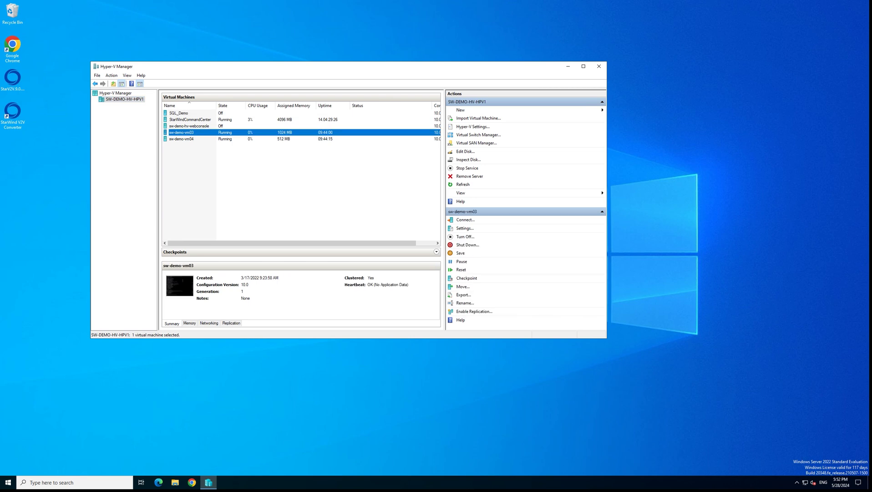
right_click(187, 132)
left_click(205, 147)
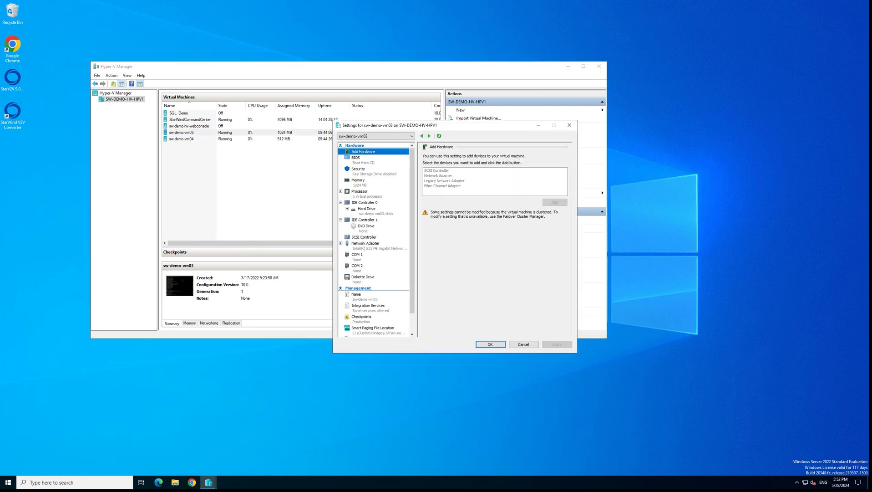
left_click(361, 317)
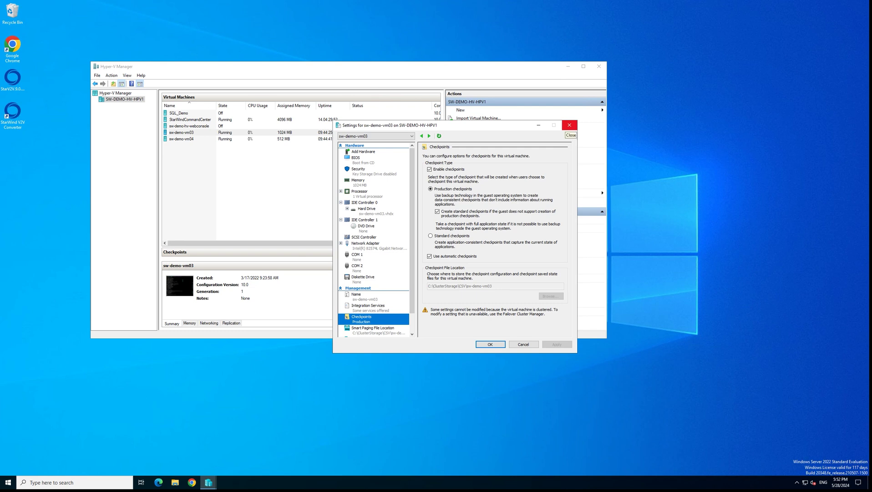
left_click(569, 126)
Step: Close Hyper-V Manager, then start StarWind V2V Converter with the localhost Microsoft Hyper-V Server as source
left_click(598, 66)
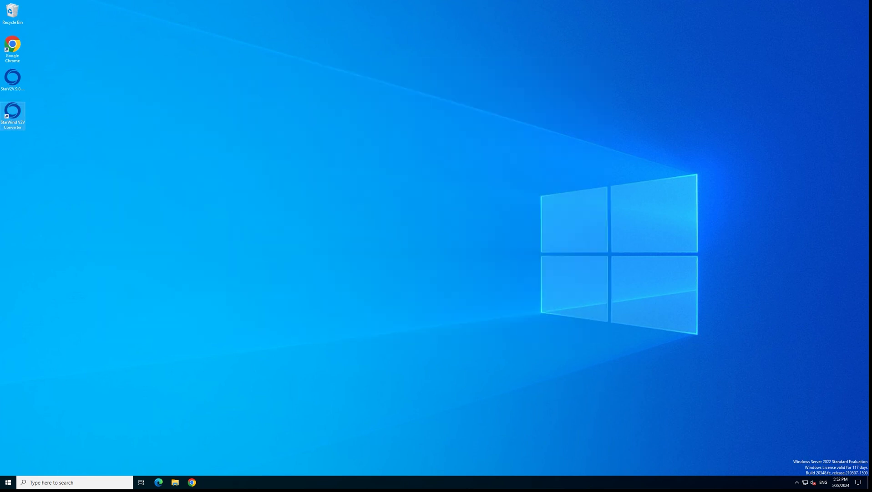
double_click(12, 112)
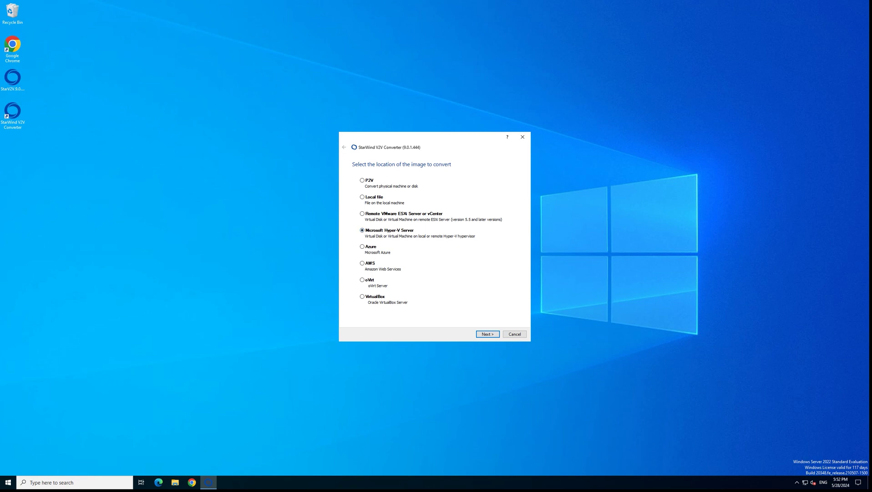
key("Return")
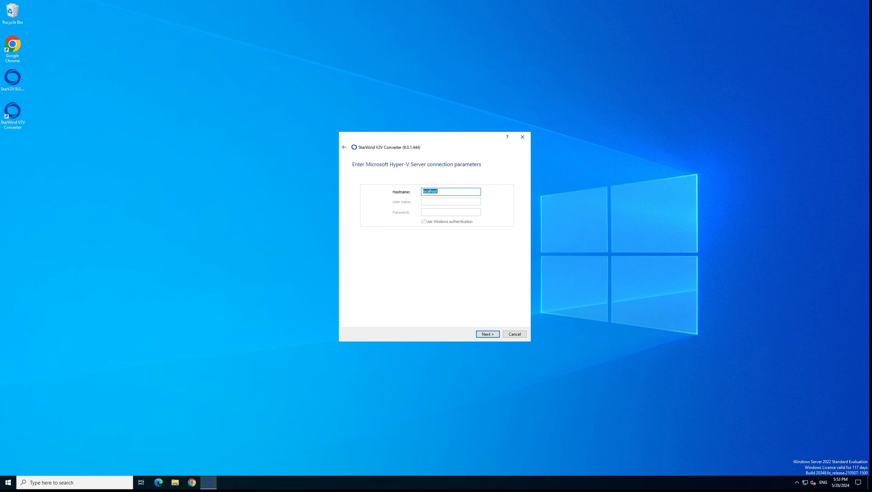
key("Return")
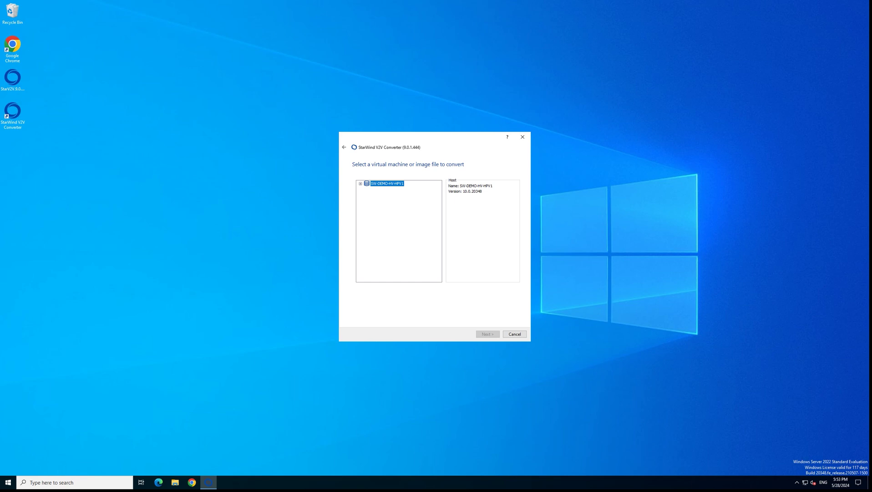
Step: Select sw-demo-vm03 as the source VM and enable Synchronization for its sw-demo-vm03.vhdx disk
left_click(390, 193)
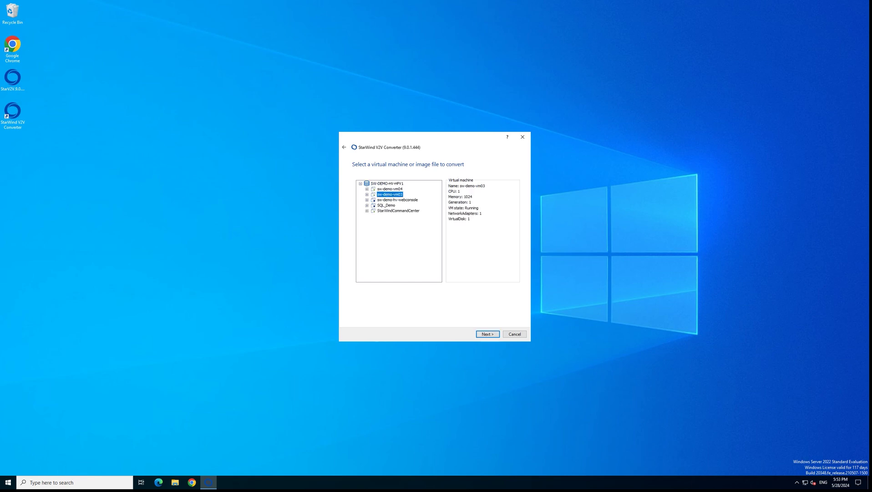
key("Return")
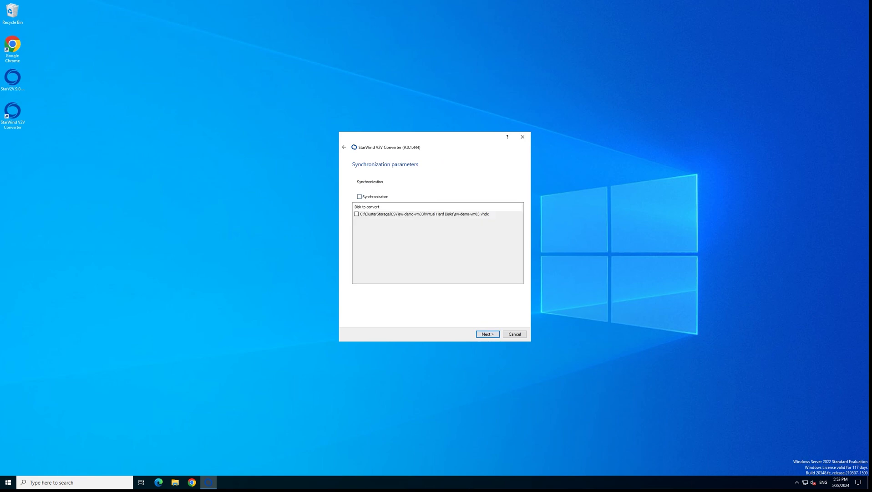
key("space")
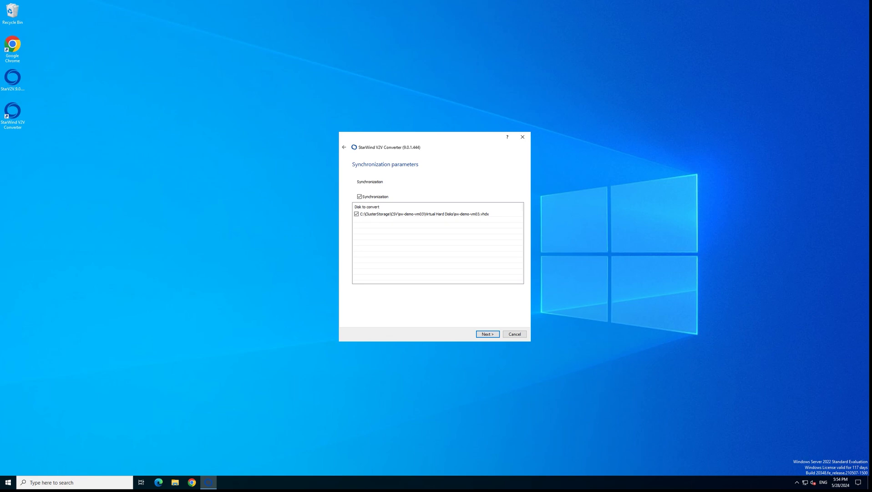
Step: Choose Remote VMware ESXi Server or vCenter and connect to 172.27.31.248 with the administrator user name and password
key("Return")
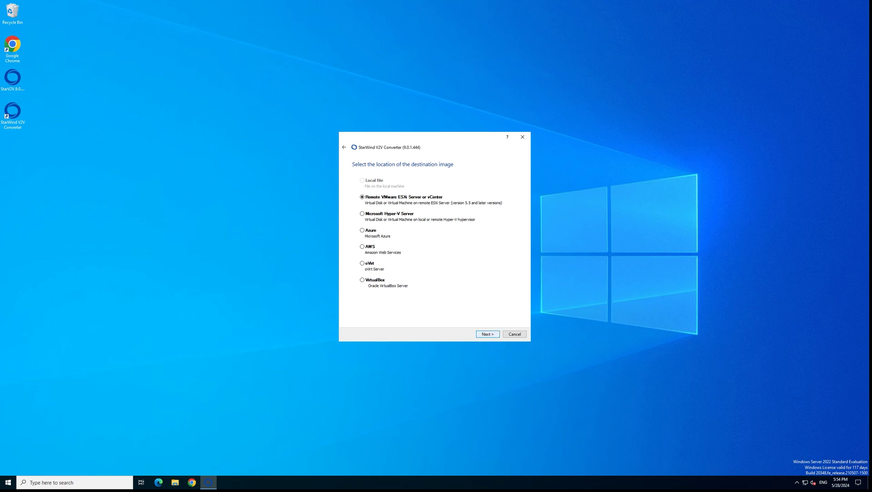
key("Return")
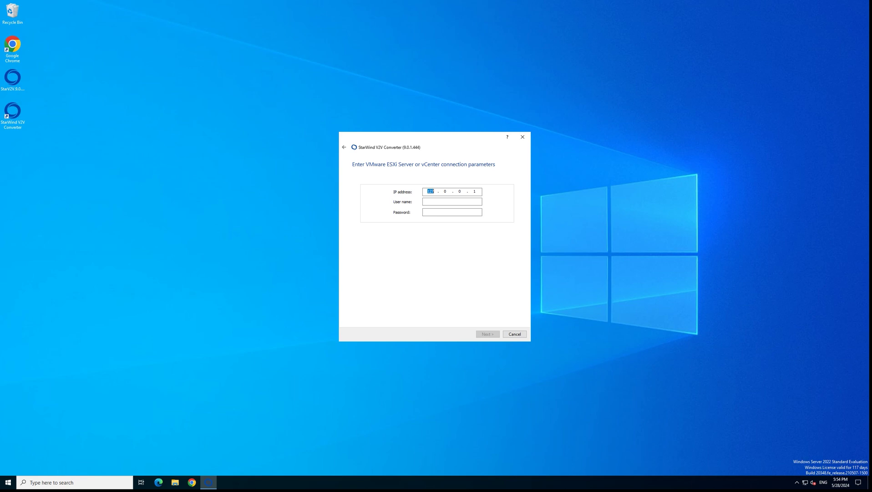
type("172")
type("48")
left_click(452, 201)
type("Administrat")
type("or@")
type("••")
type("•••")
key("Return")
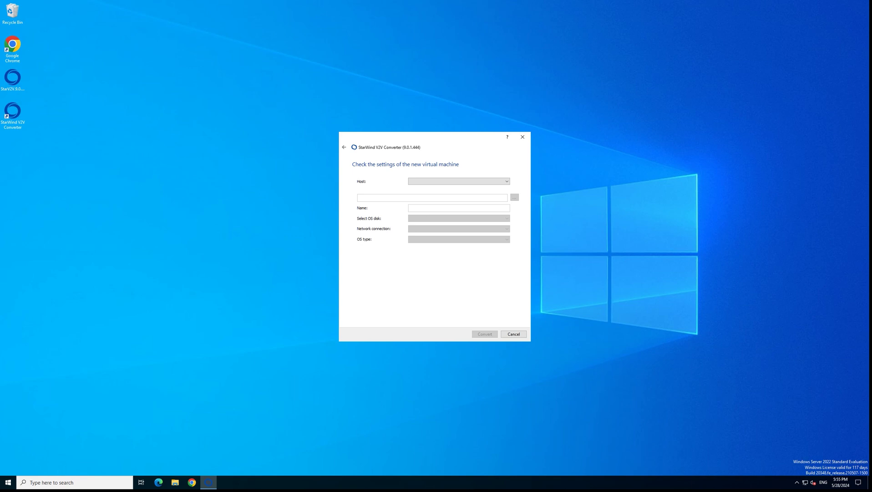
Step: Open the Host dropdown listing ESXi hosts 172.27.31.247 and 172.27.31.246
left_click(459, 181)
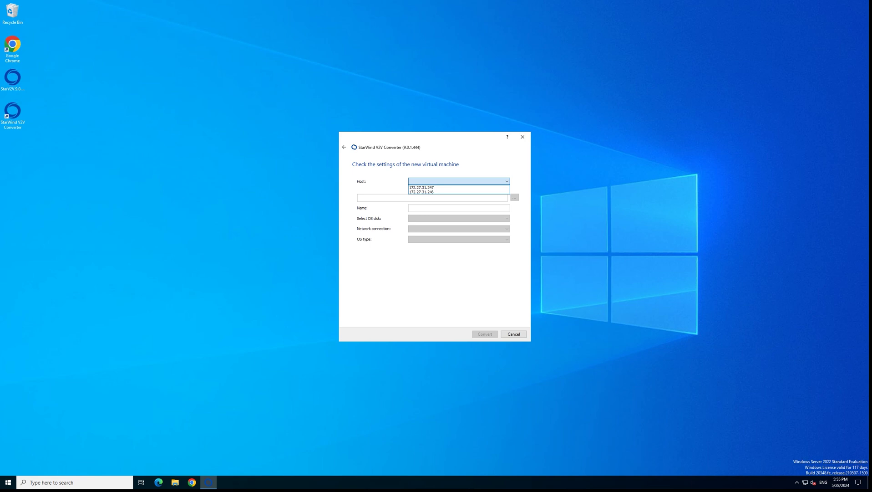
Step: Place the new VM on host 172.27.31.246 and HA-Datastore, and name it 'showcase'
left_click(421, 192)
left_click(514, 197)
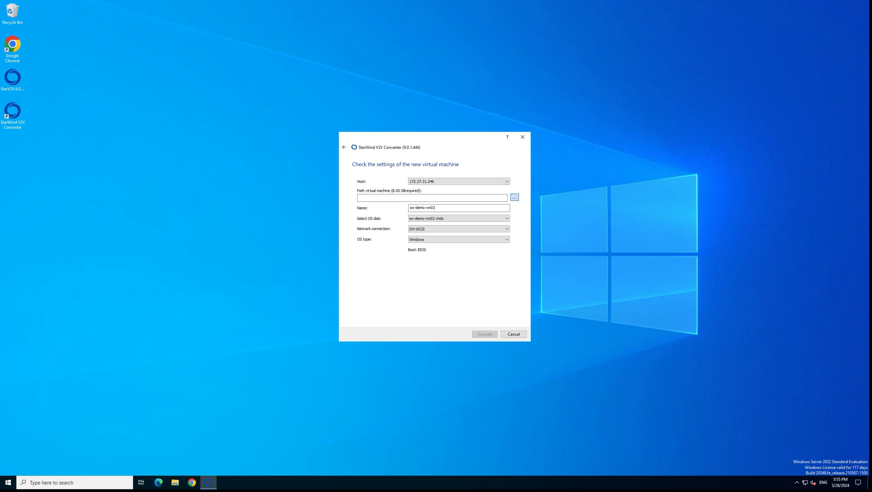
left_click(389, 186)
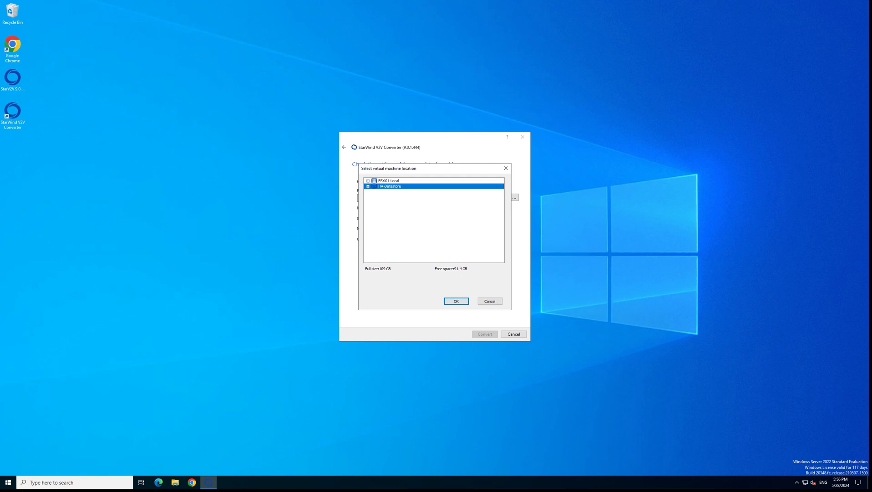
left_click(456, 301)
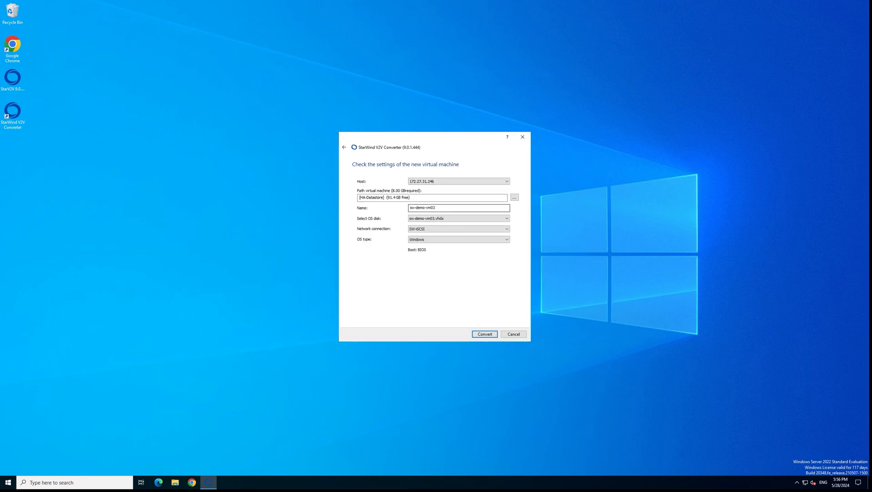
key("ctrl+a")
type("showcase")
Step: Keep the OS disk, connect the VM to the VM Demo network, and set OS type to Linux
left_click(459, 218)
key("Return")
key("Tab")
key("alt+Down")
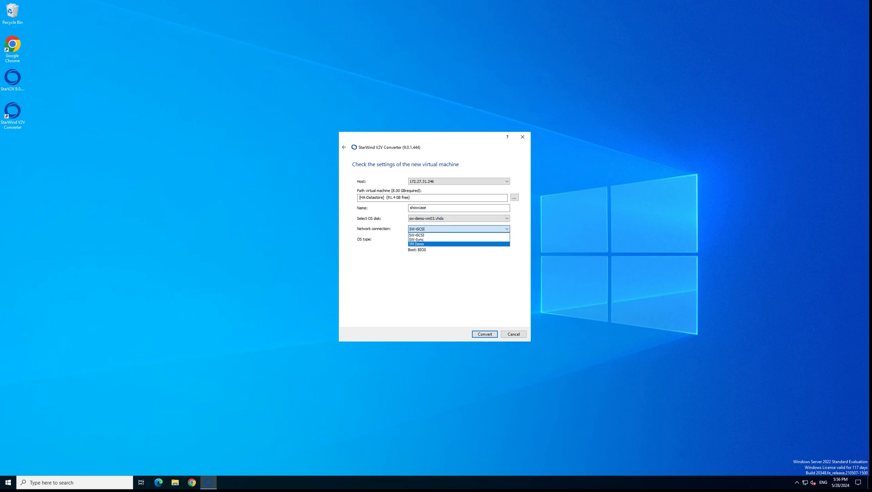
key("Return")
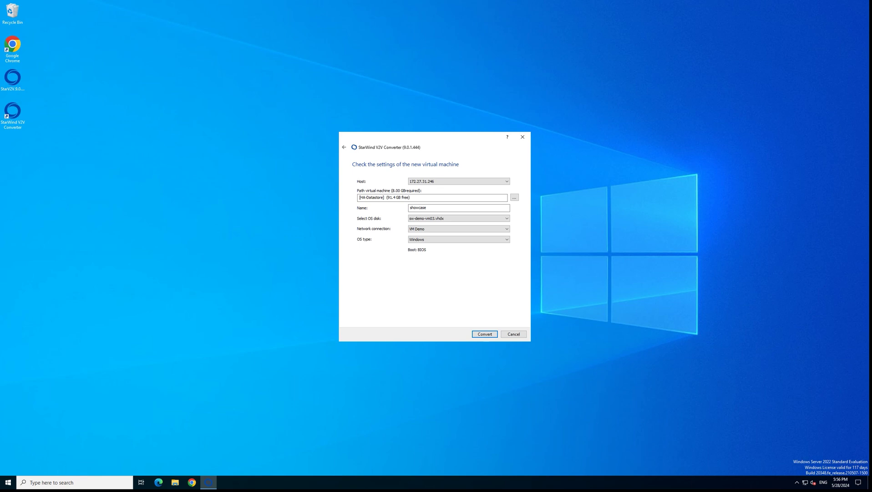
key("Tab")
key("alt+Down")
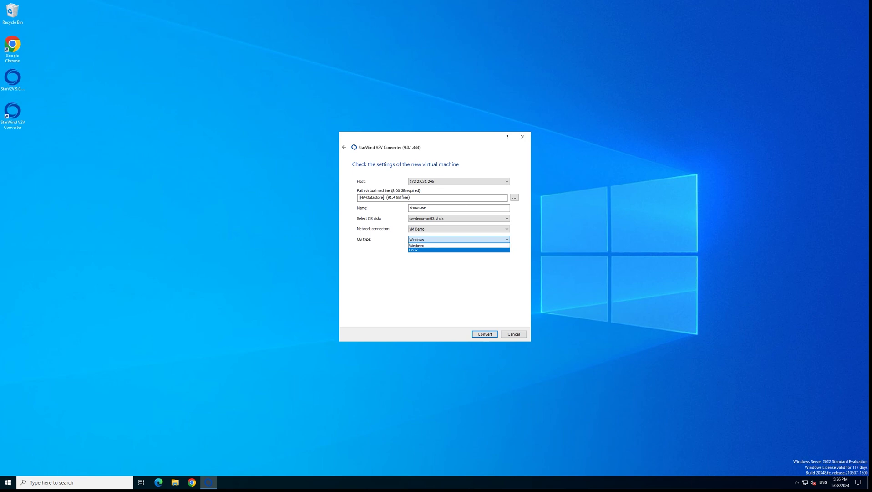
left_click(413, 249)
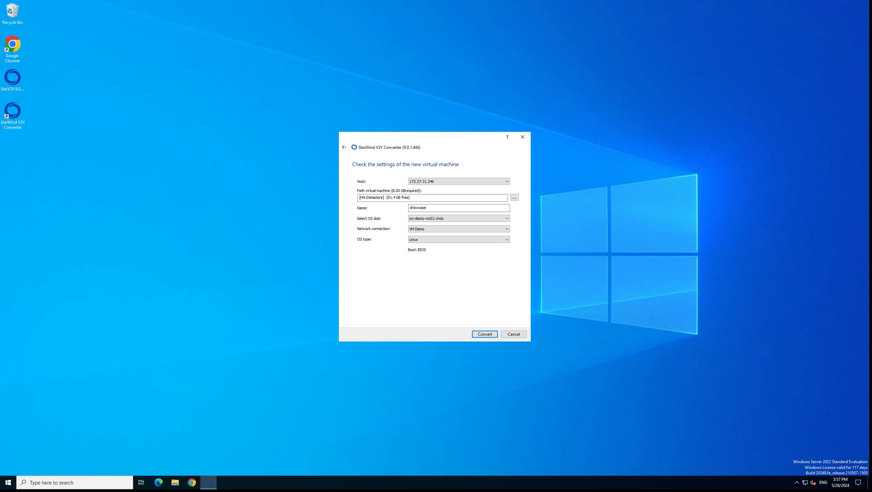